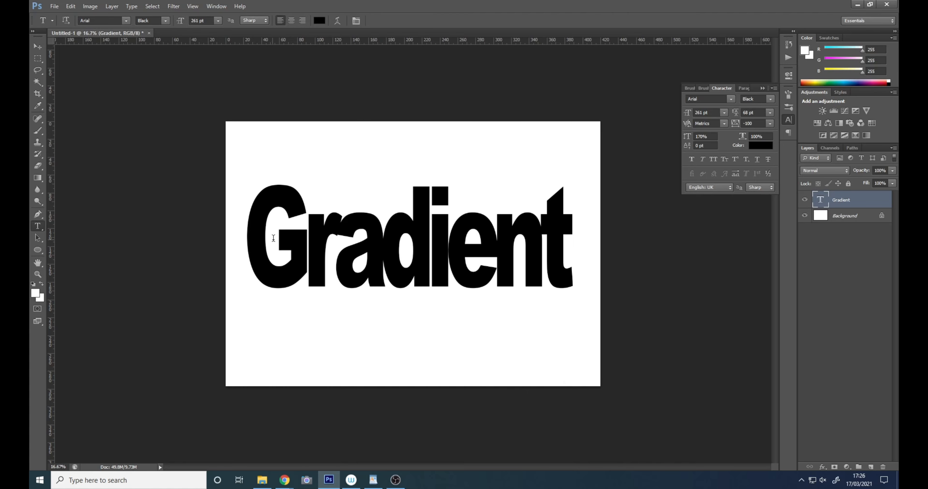
# Recolour the letter G of the word "Gradient" dark red.
pyautogui.click(302, 249)
pyautogui.moveTo(302, 248); pyautogui.dragTo(251, 239)
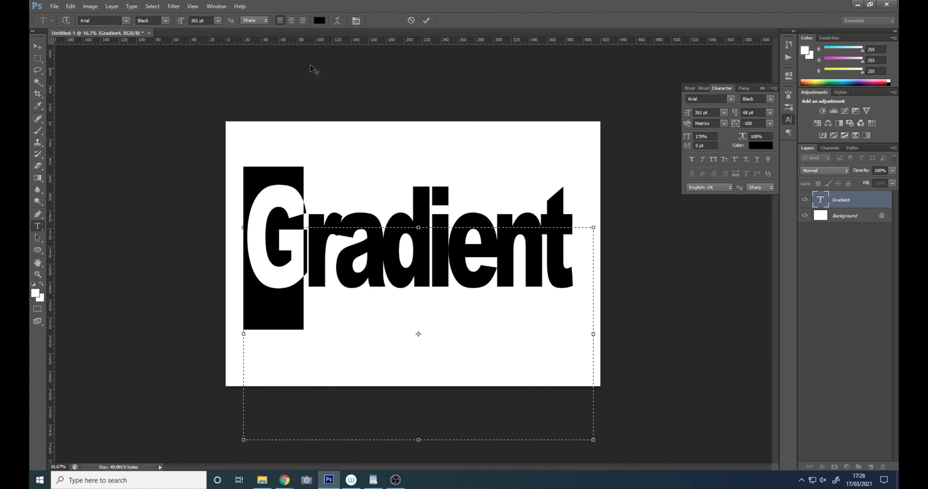
pyautogui.click(320, 20)
pyautogui.moveTo(464, 236); pyautogui.dragTo(463, 256)
pyautogui.click(551, 216)
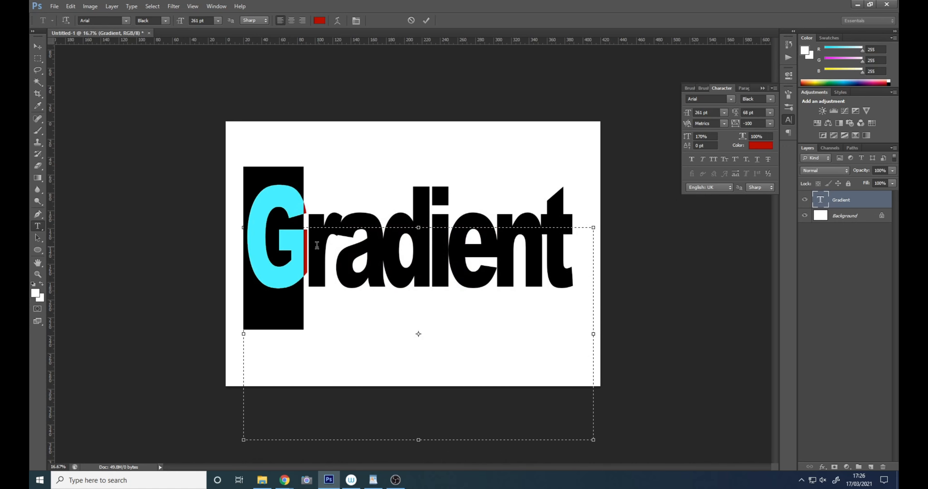
# Recolour the letter r magenta (#bb0077), sampling the red of the G and shifting its hue.
pyautogui.press('Right')
pyautogui.click(319, 21)
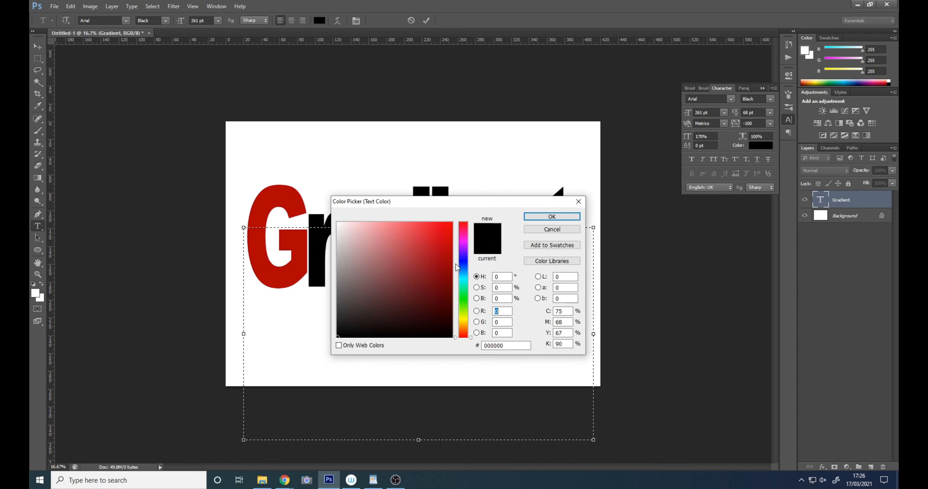
pyautogui.click(465, 234)
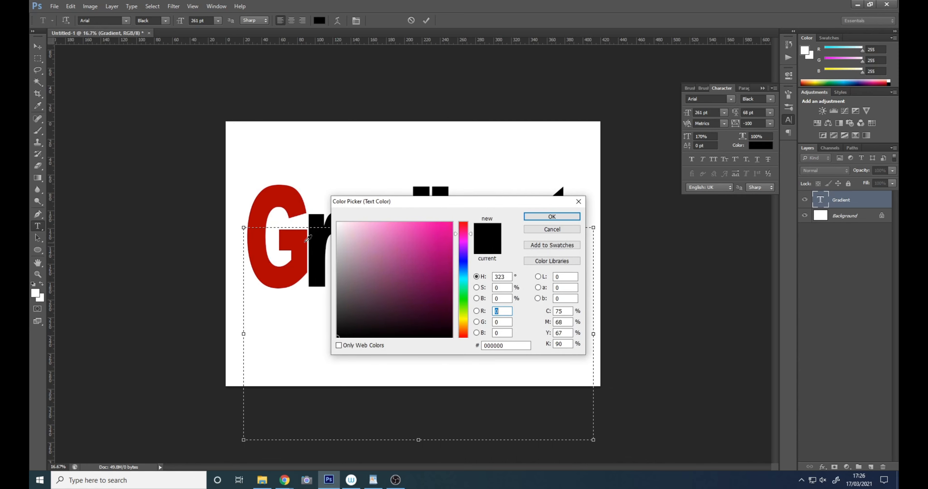
pyautogui.click(304, 241)
pyautogui.click(463, 235)
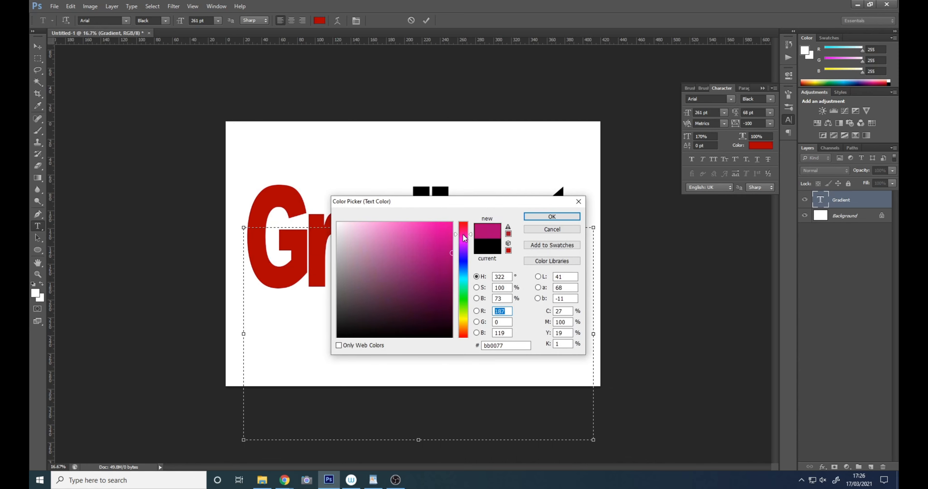
pyautogui.click(551, 217)
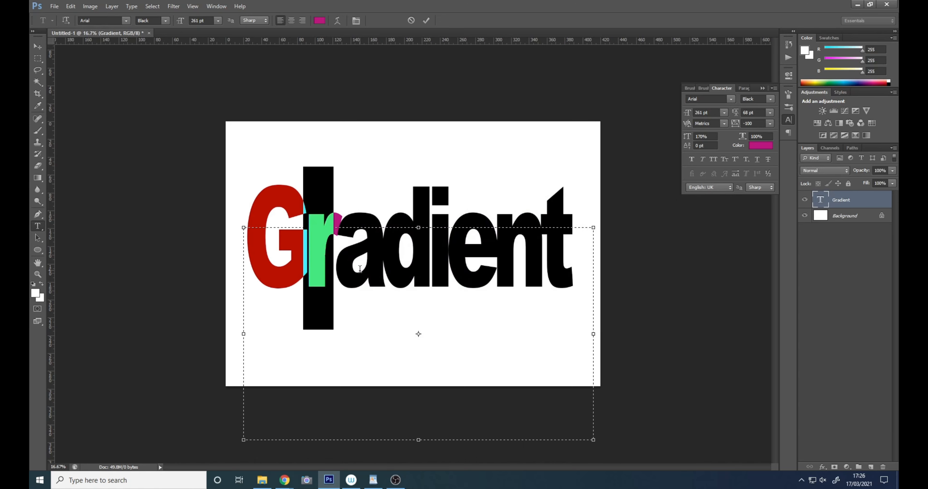
# Recolour the letter a purple by sampling the magenta of the r and shifting its hue.
pyautogui.click(341, 264)
pyautogui.moveTo(341, 263); pyautogui.dragTo(370, 211)
pyautogui.click(319, 20)
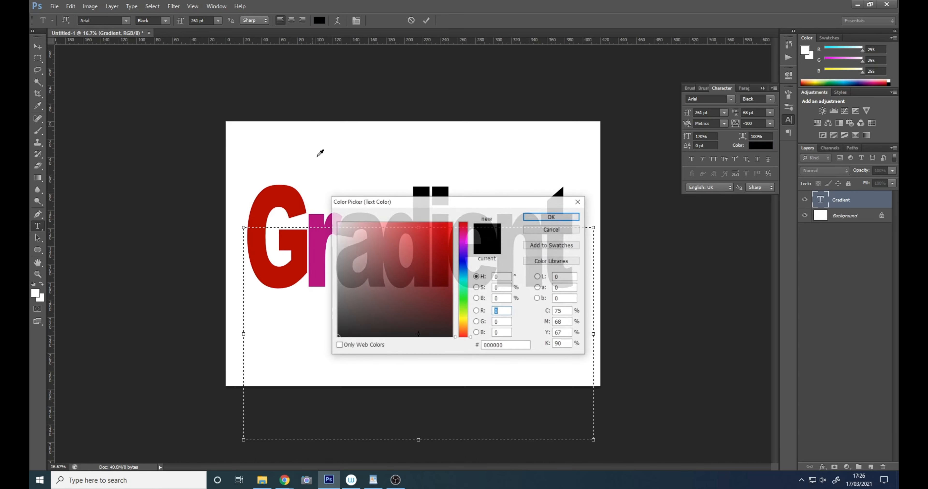
pyautogui.click(318, 240)
pyautogui.moveTo(464, 241); pyautogui.dragTo(464, 246)
pyautogui.click(529, 217)
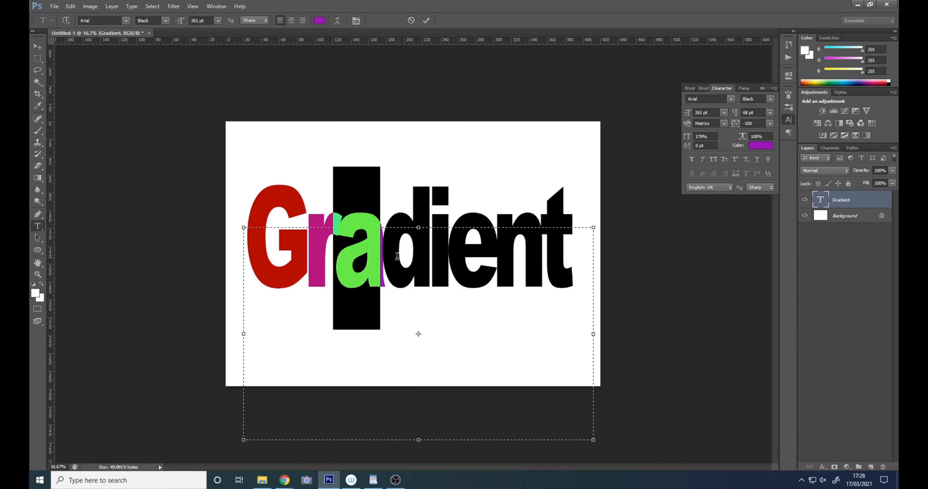
# Recolour the letter d violet (#7200bb) by sampling the purple of the a and shifting its hue.
pyautogui.moveTo(393, 257); pyautogui.dragTo(416, 240)
pyautogui.click(318, 19)
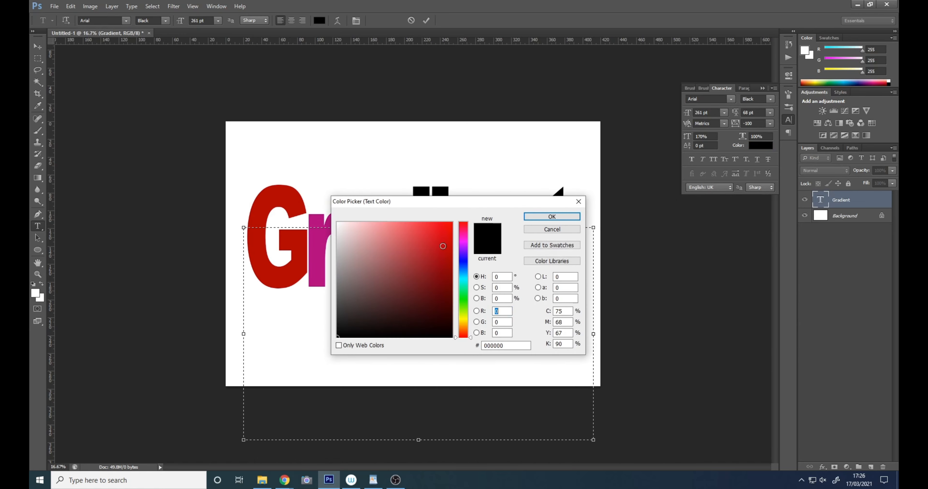
pyautogui.moveTo(377, 212); pyautogui.dragTo(522, 226)
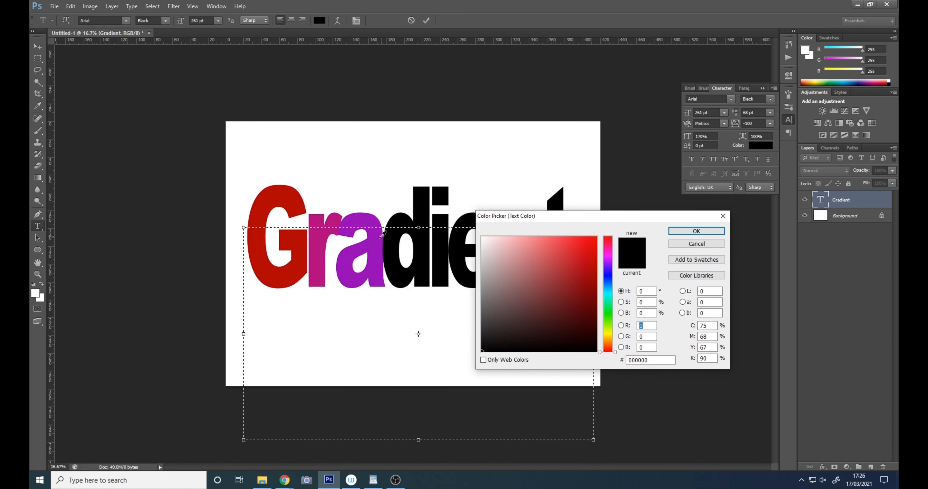
pyautogui.click(380, 238)
pyautogui.click(610, 266)
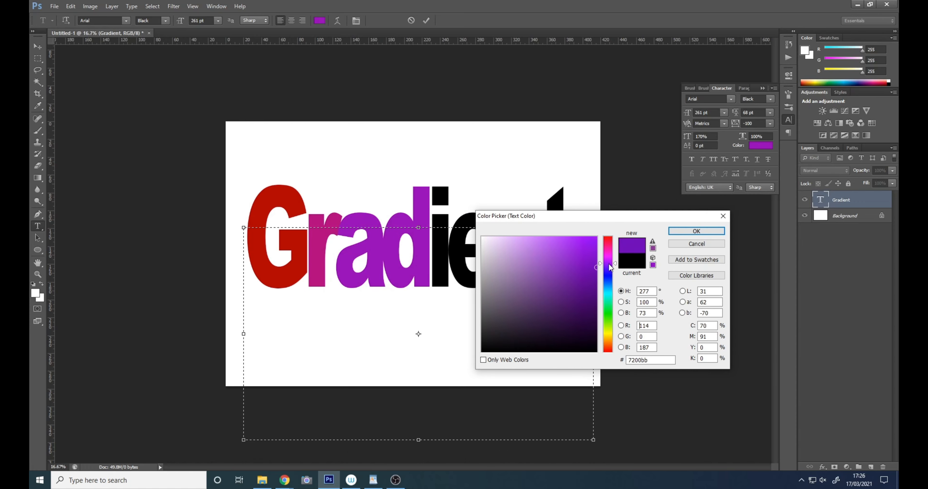
pyautogui.click(696, 231)
# Set the whole word "Gradient" back to black (#000000) and finish editing the text.
pyautogui.click(464, 272)
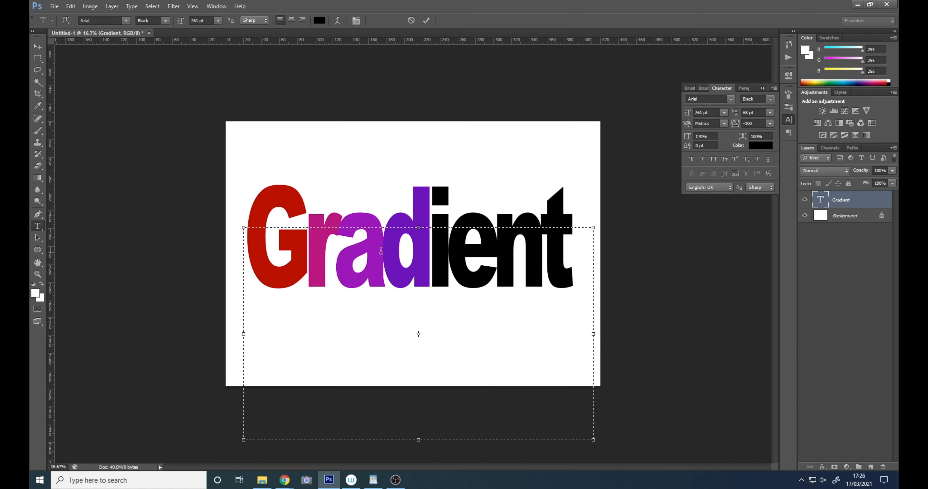
pyautogui.moveTo(431, 250); pyautogui.dragTo(115, 241)
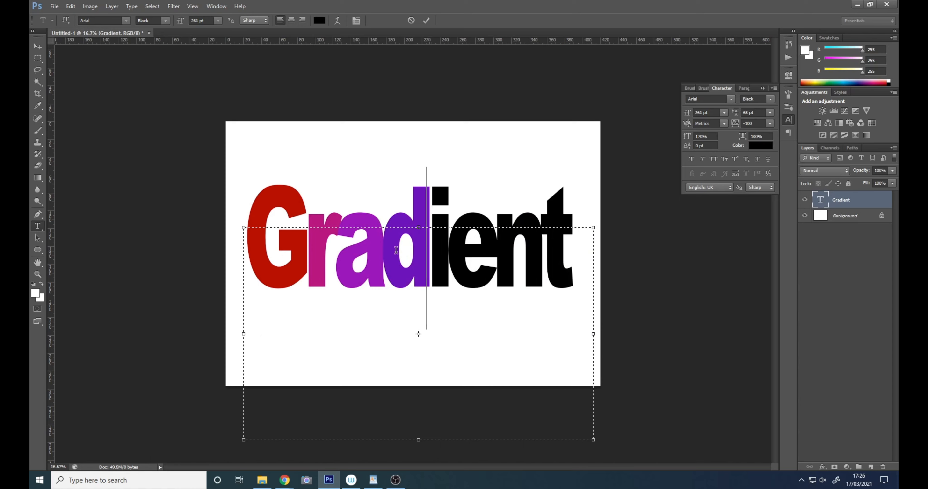
pyautogui.click(319, 20)
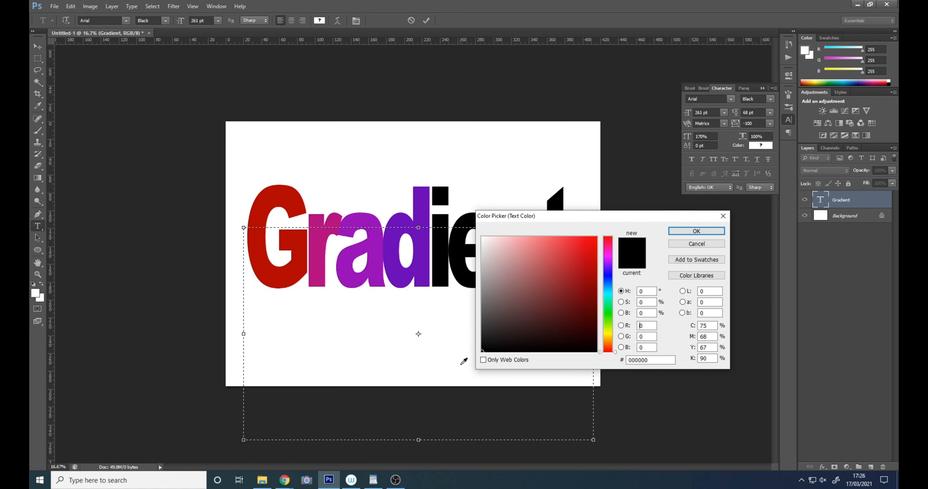
pyautogui.click(696, 231)
pyautogui.click(481, 297)
pyautogui.click(557, 280)
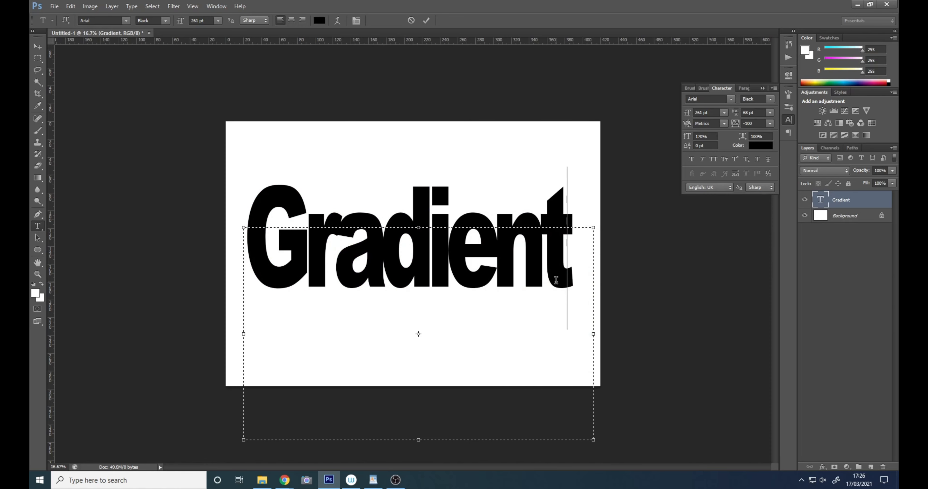
pyautogui.click(37, 47)
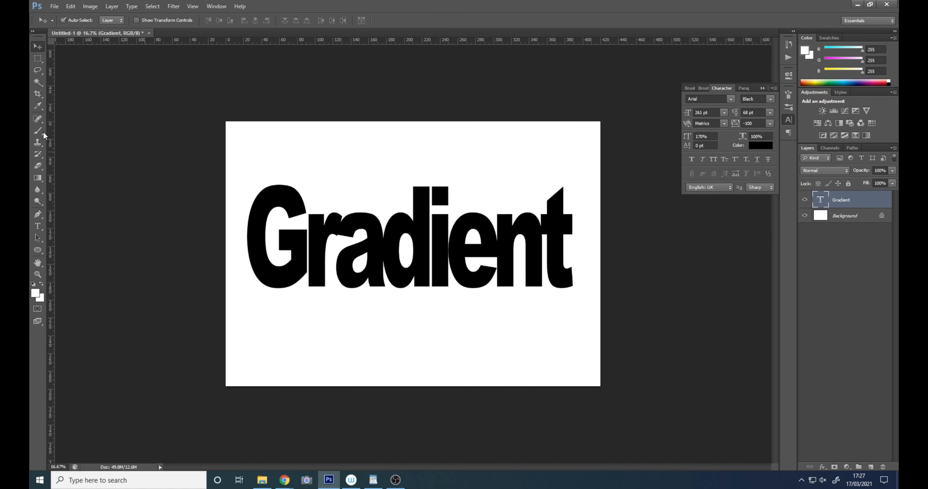
# Set up the Gradient tool with the solid Spectrum preset, leaving its colour stops as they are.
pyautogui.click(37, 178)
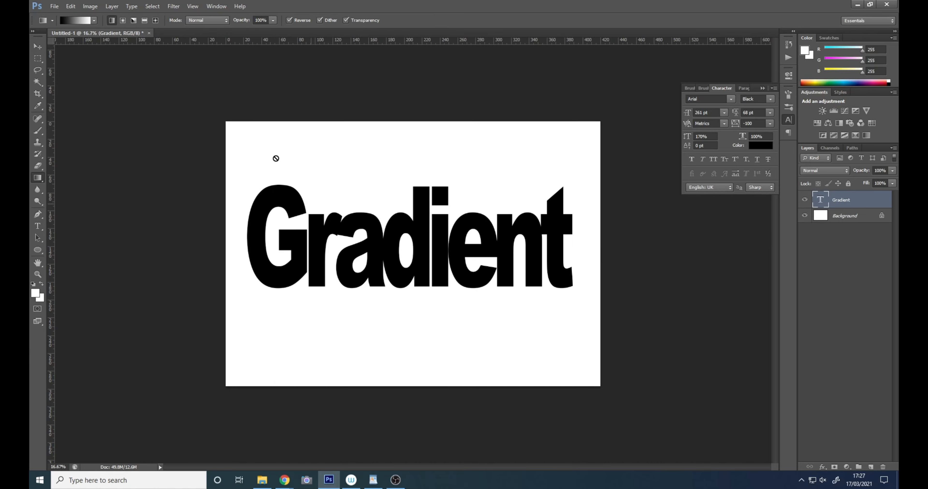
pyautogui.click(75, 20)
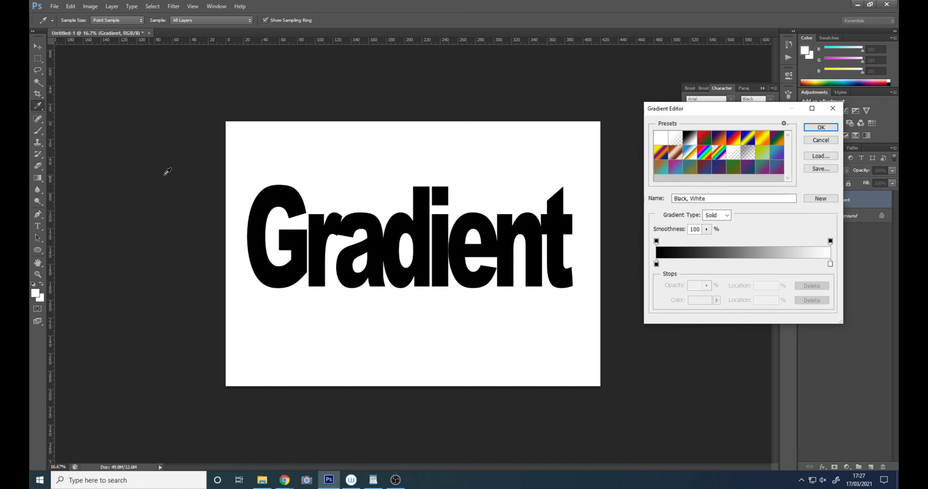
pyautogui.click(706, 153)
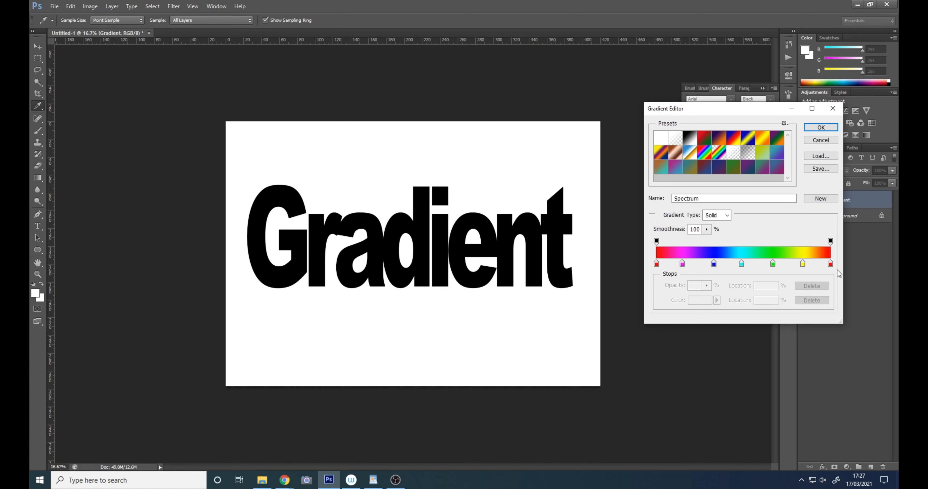
pyautogui.doubleClick(681, 264)
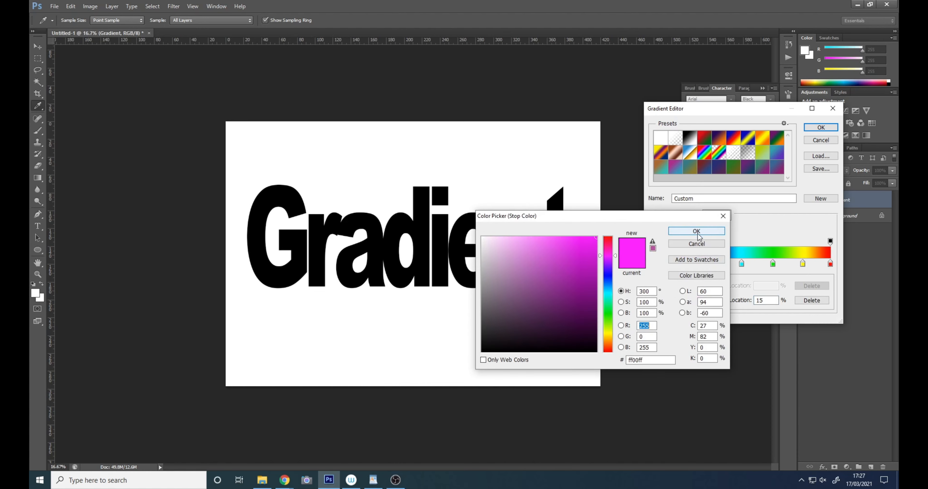
pyautogui.click(680, 245)
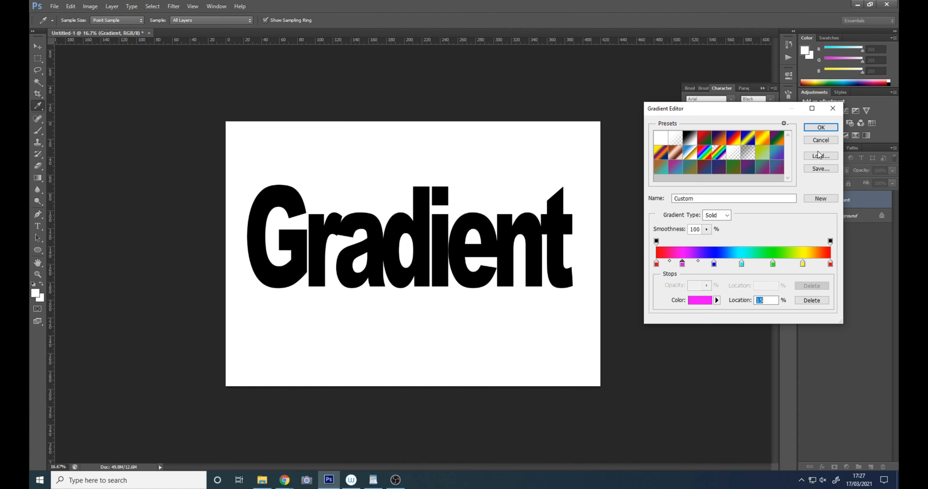
pyautogui.click(820, 127)
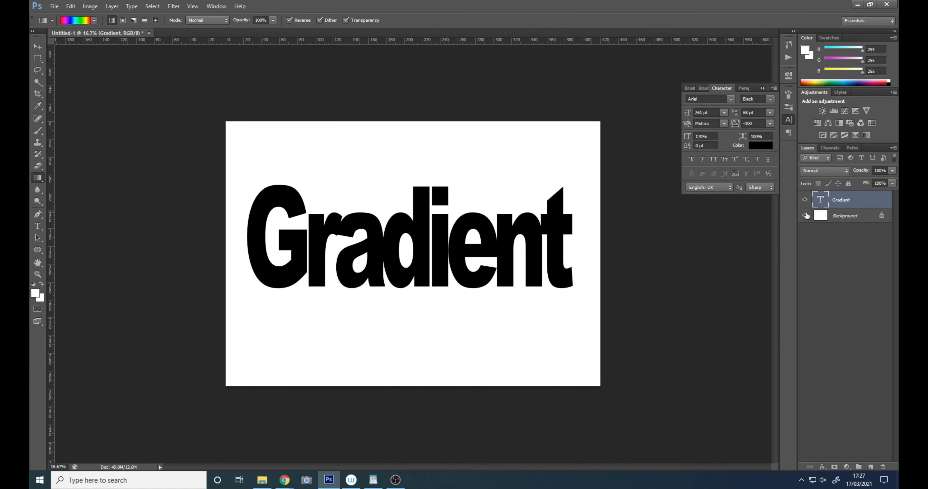
# Add a new layer above the text and draw the spectrum gradient horizontally across the full canvas width.
pyautogui.click(871, 467)
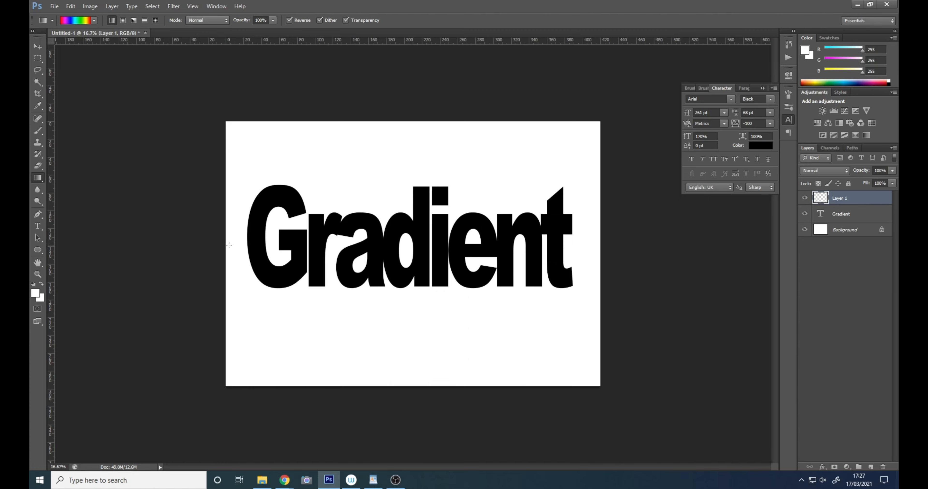
pyautogui.moveTo(239, 246); pyautogui.dragTo(600, 249)
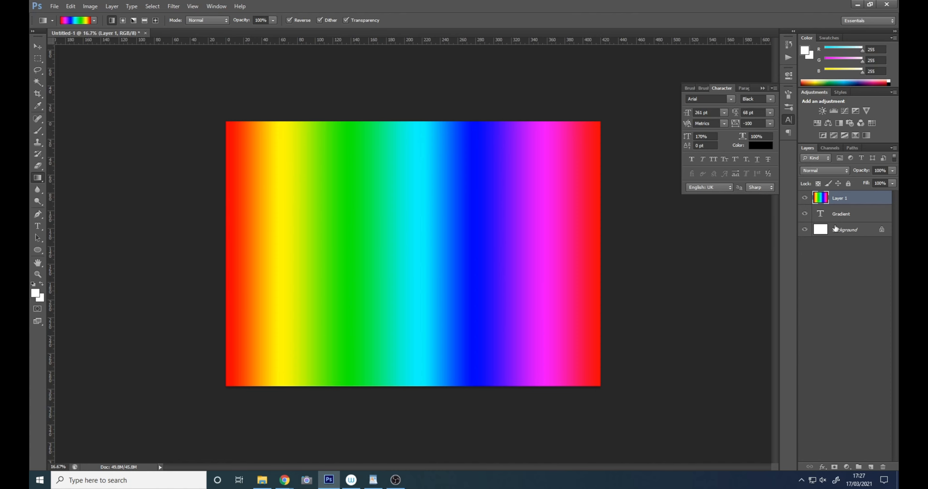
# Hide the gradient layer and select everything around the letters of the text layer with the Magic Wand.
pyautogui.click(804, 198)
pyautogui.click(853, 219)
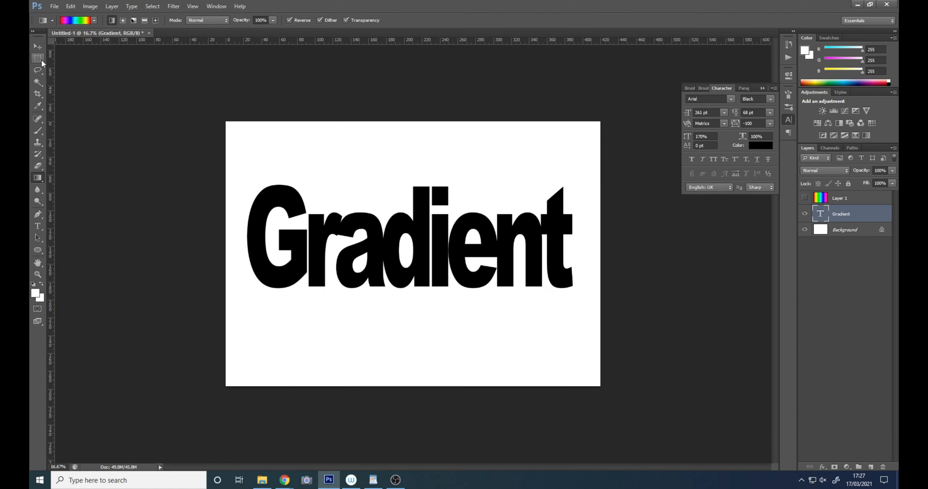
pyautogui.click(37, 83)
pyautogui.click(346, 184)
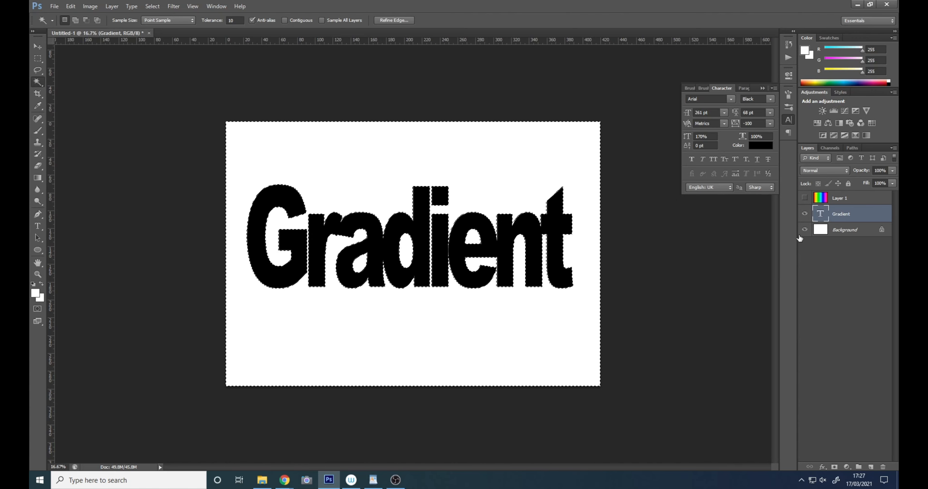
# Delete the selected area outside the letters from the gradient layer and clear the selection.
pyautogui.click(804, 214)
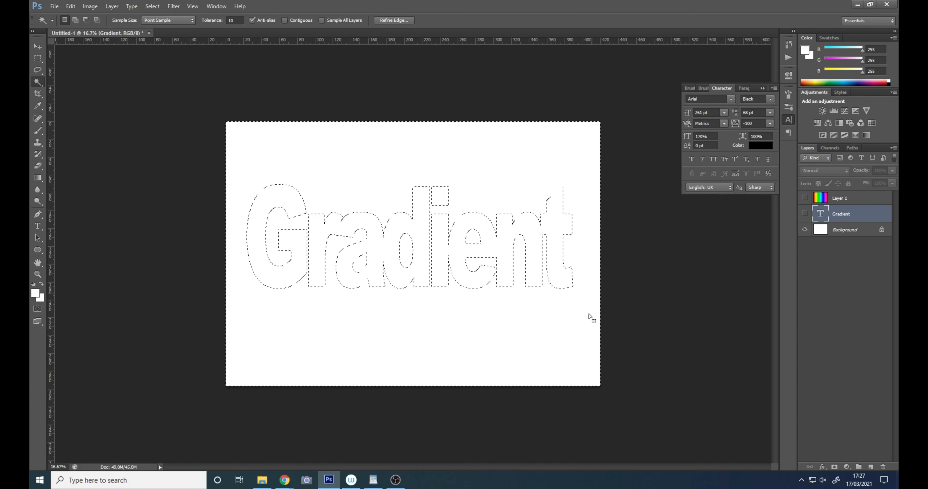
pyautogui.click(805, 198)
pyautogui.click(839, 198)
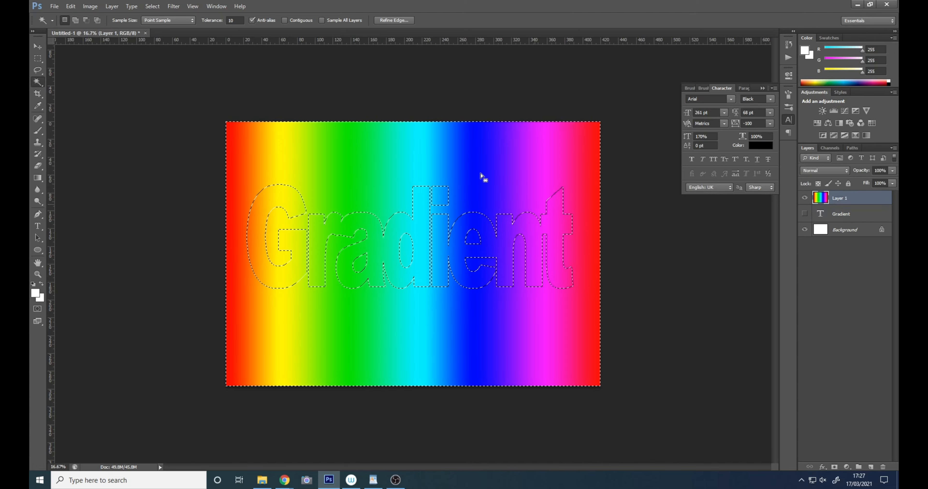
pyautogui.press('Delete')
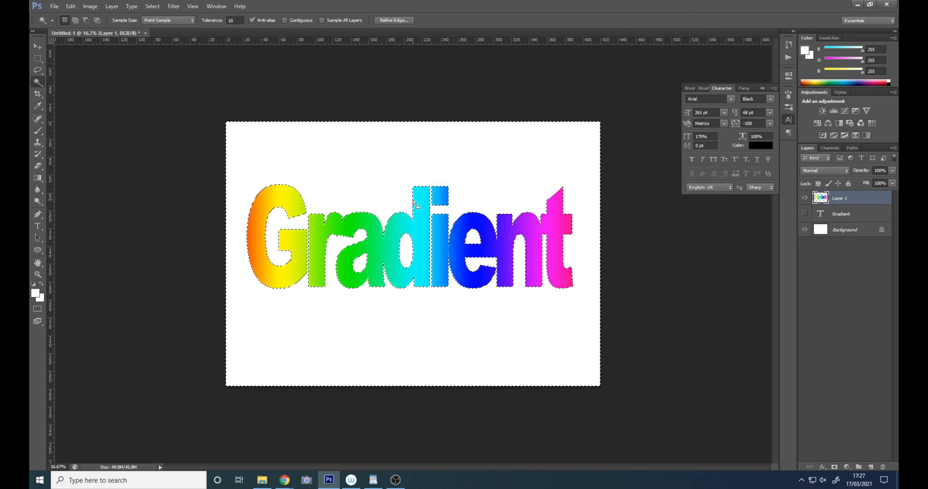
pyautogui.hotkey('ctrl', 'd')
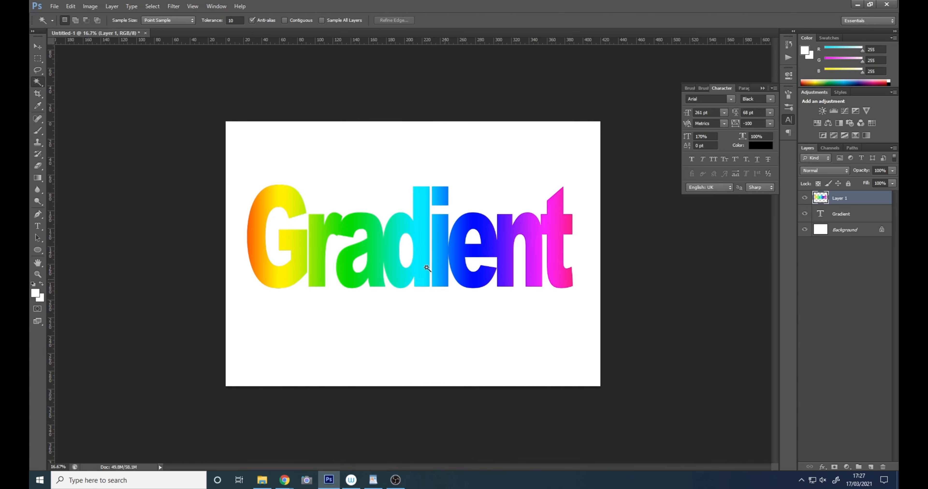
# Try a lower opacity on the gradient letters layer, restore it to 100%, and reselect that layer.
pyautogui.click(827, 219)
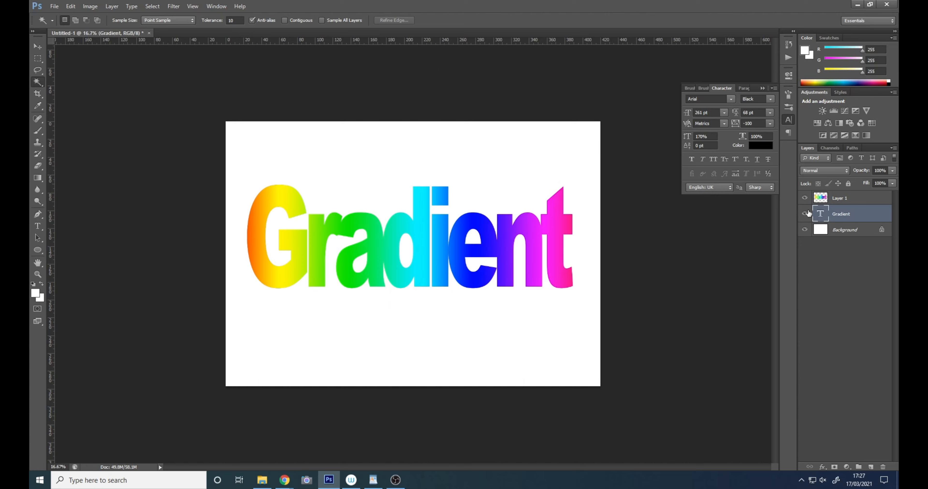
pyautogui.click(855, 201)
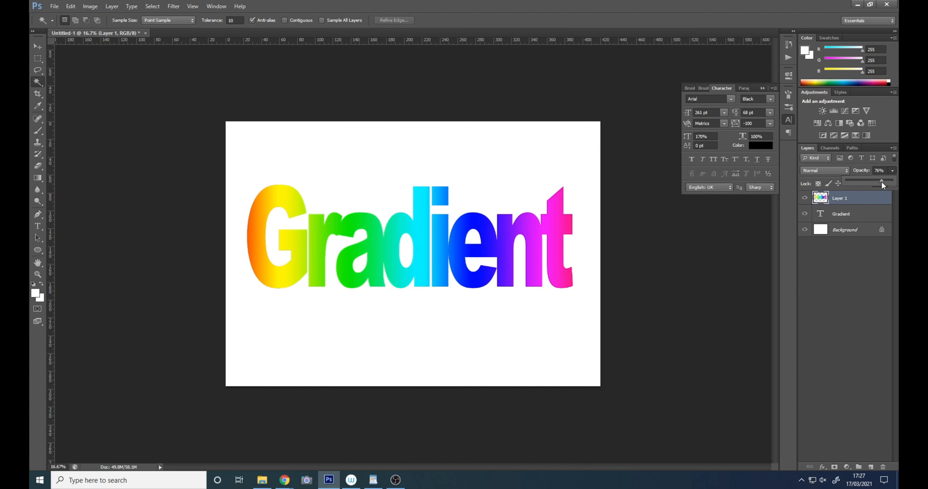
pyautogui.moveTo(881, 181); pyautogui.dragTo(894, 172)
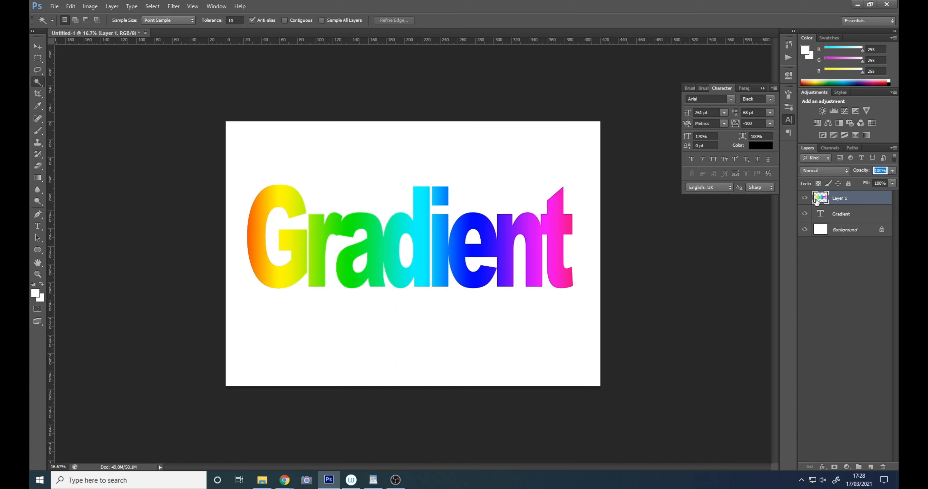
pyautogui.click(822, 272)
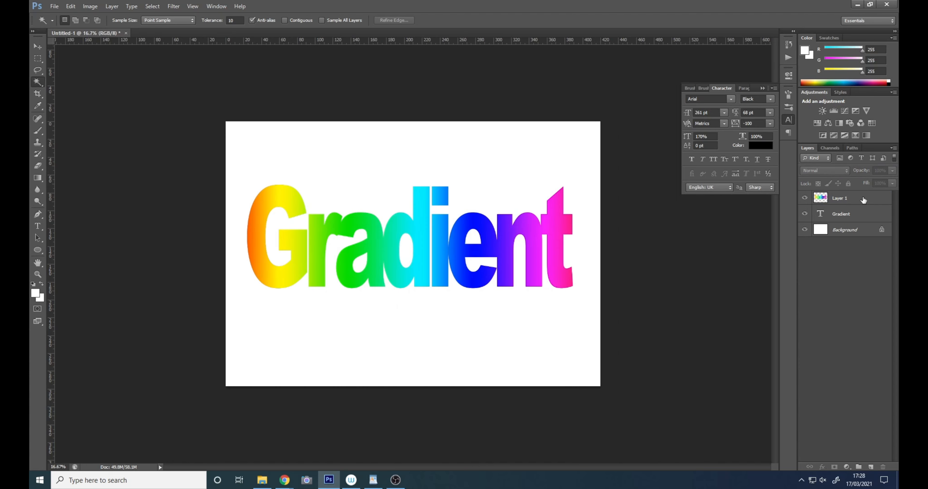
pyautogui.click(849, 203)
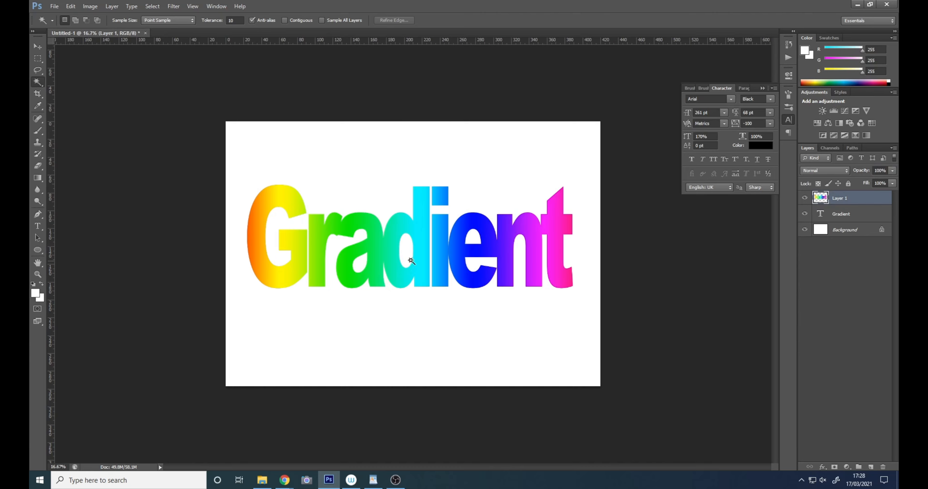
# Shift the hue of the rainbow letters layer with Hue/Saturation so the G turns violet-magenta and the final t turns blue.
pyautogui.click(90, 6)
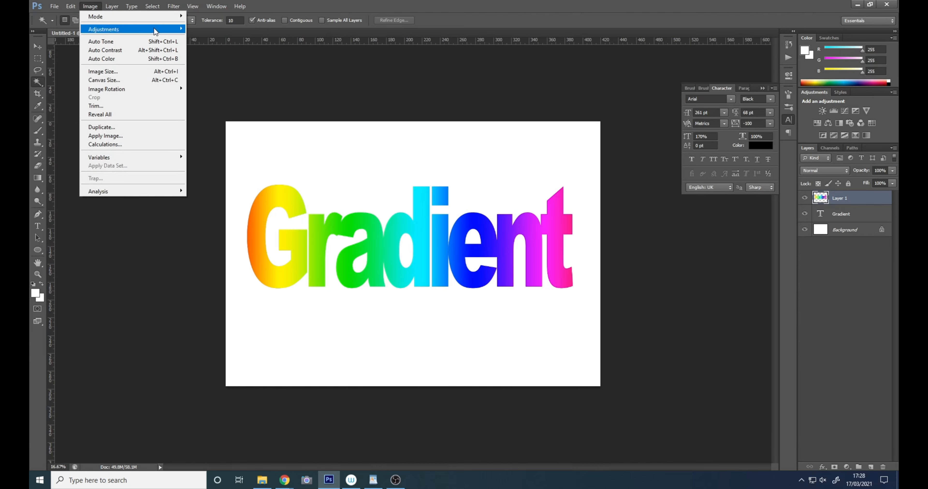
pyautogui.moveTo(158, 28)
pyautogui.click(276, 75)
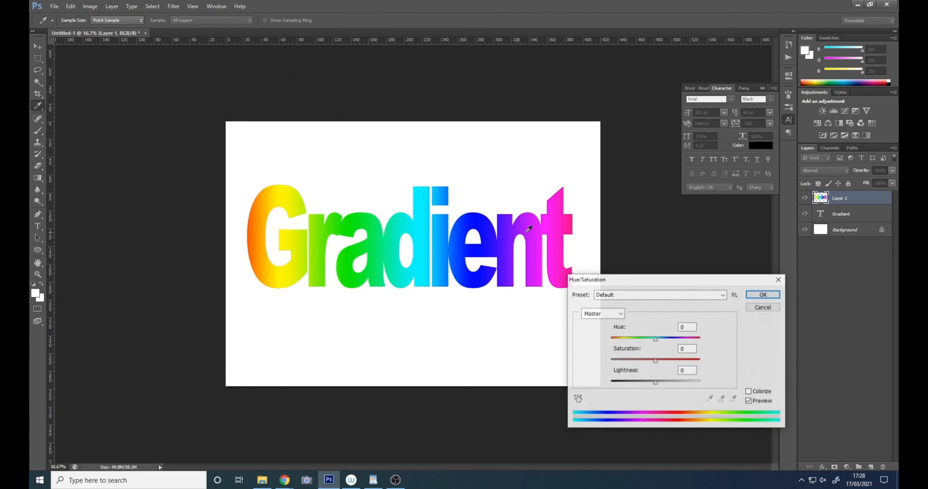
pyautogui.moveTo(655, 339); pyautogui.dragTo(619, 341)
pyautogui.click(762, 295)
pyautogui.press('w')
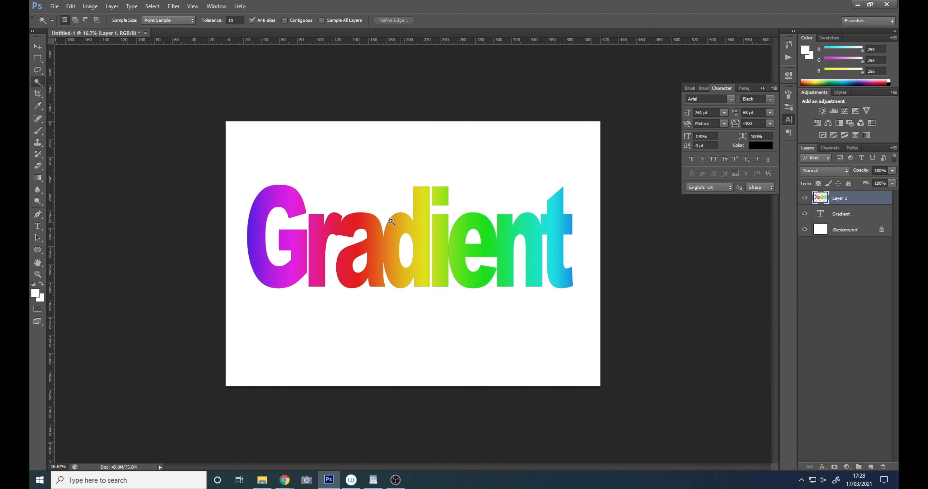
# Add a thick black outside stroke to the rainbow letters layer.
pyautogui.click(830, 468)
pyautogui.click(836, 380)
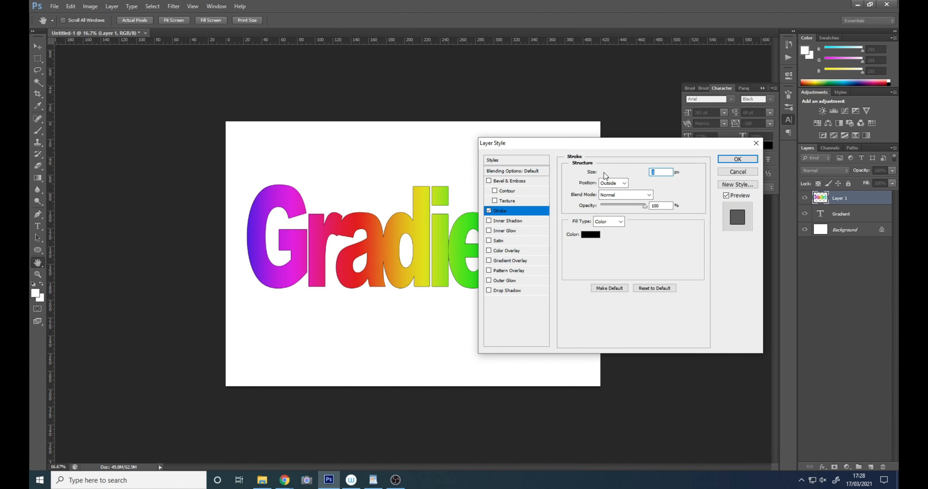
pyautogui.moveTo(603, 172); pyautogui.dragTo(606, 175)
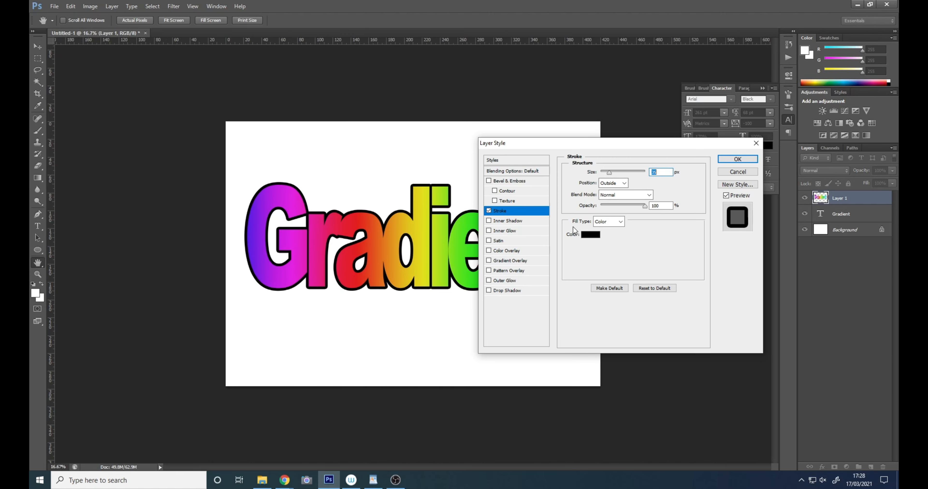
pyautogui.click(736, 159)
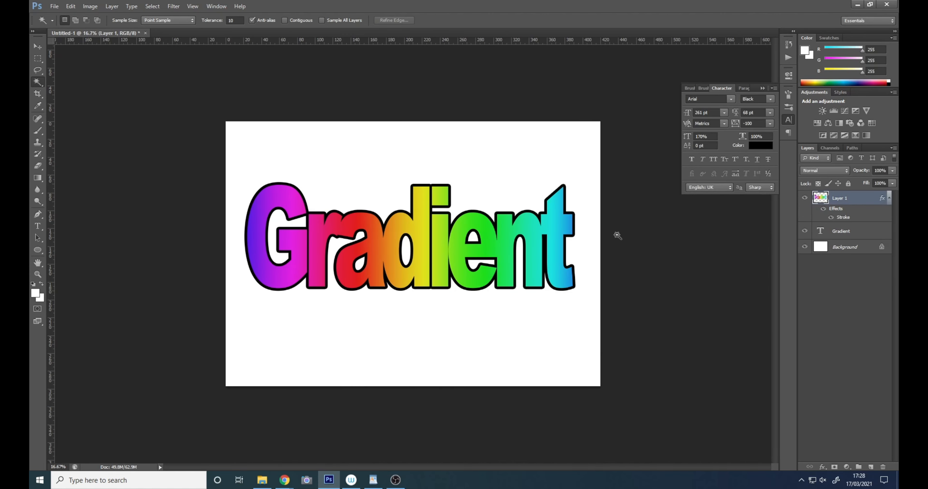
# Add a new layer above the rainbow letters and choose the Black, White preset for the Gradient tool.
pyautogui.click(37, 177)
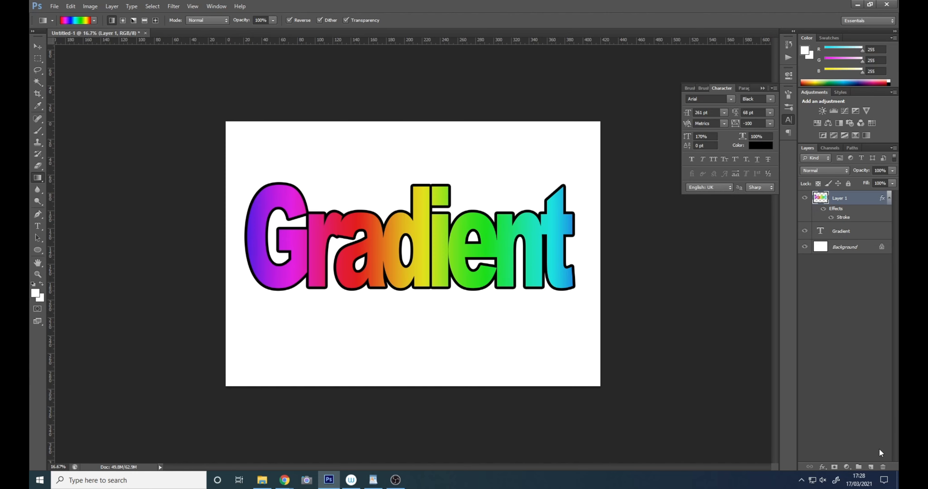
pyautogui.click(870, 467)
pyautogui.click(76, 20)
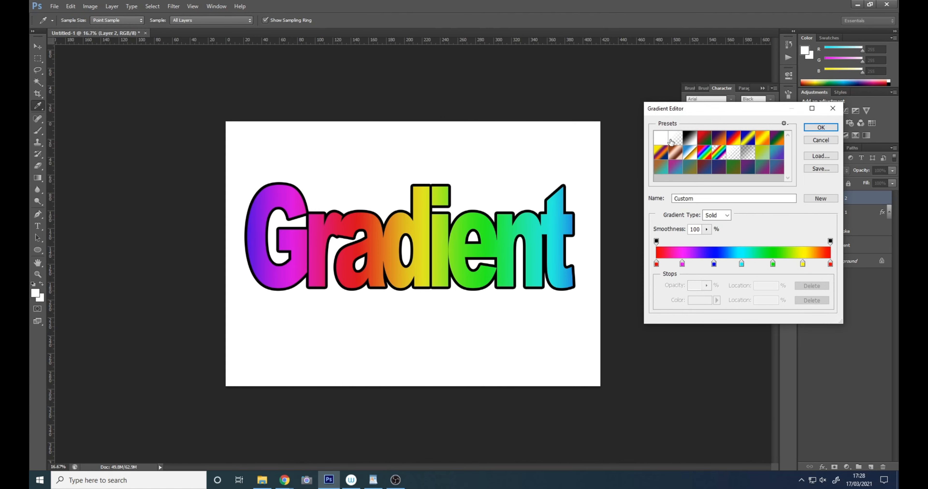
pyautogui.click(693, 140)
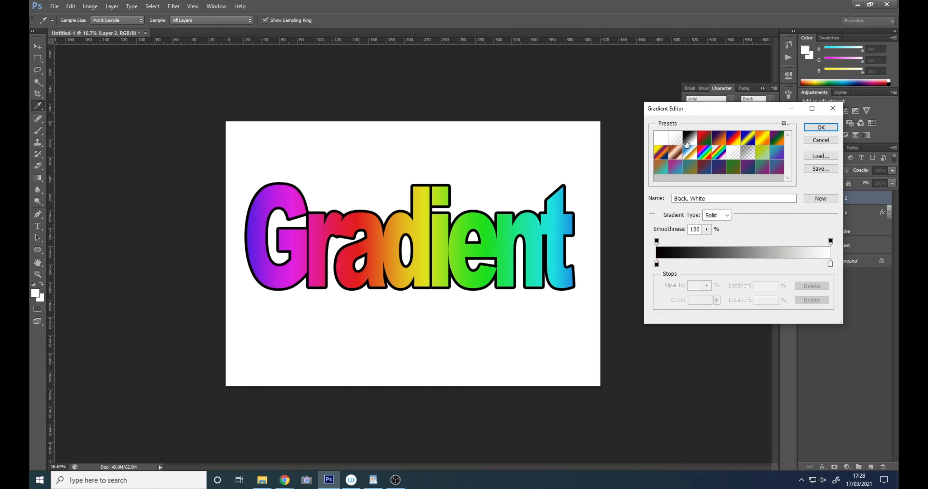
# Recolour the gradient's black stop to light blue and draw the gradient diagonally from the canvas's lower-left to its upper-right corner.
pyautogui.click(656, 264)
pyautogui.doubleClick(656, 265)
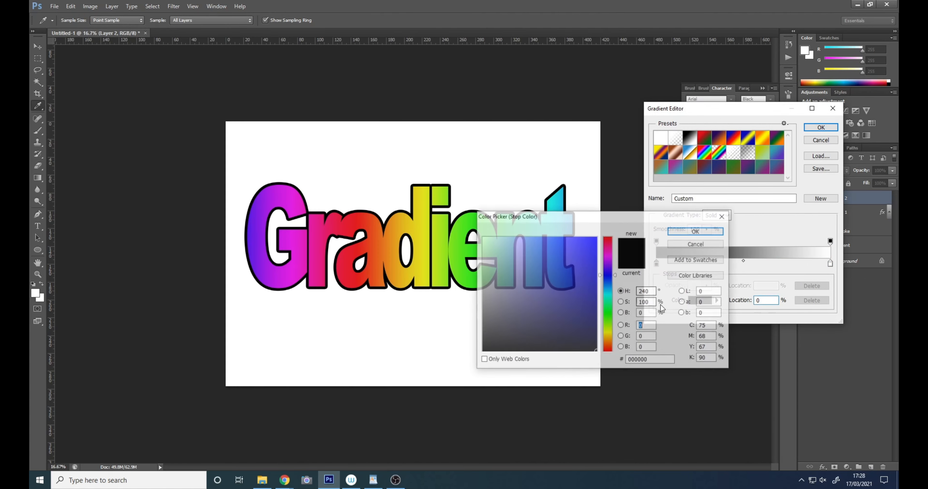
pyautogui.moveTo(606, 279); pyautogui.dragTo(605, 287)
pyautogui.moveTo(567, 257); pyautogui.dragTo(569, 251)
pyautogui.click(696, 232)
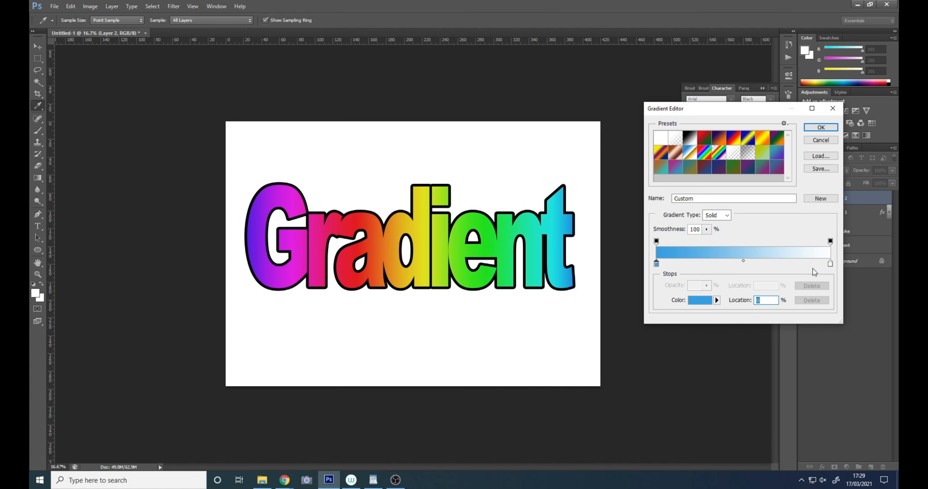
pyautogui.click(820, 127)
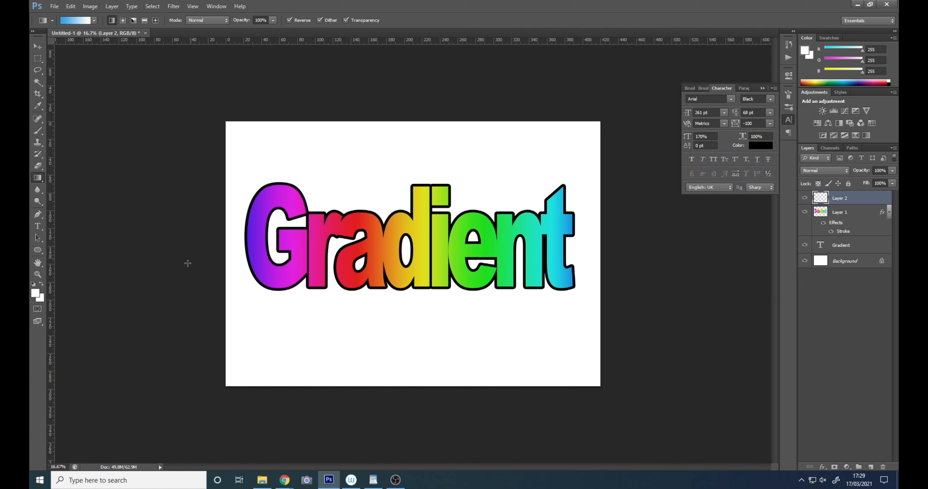
pyautogui.moveTo(200, 385); pyautogui.dragTo(601, 123)
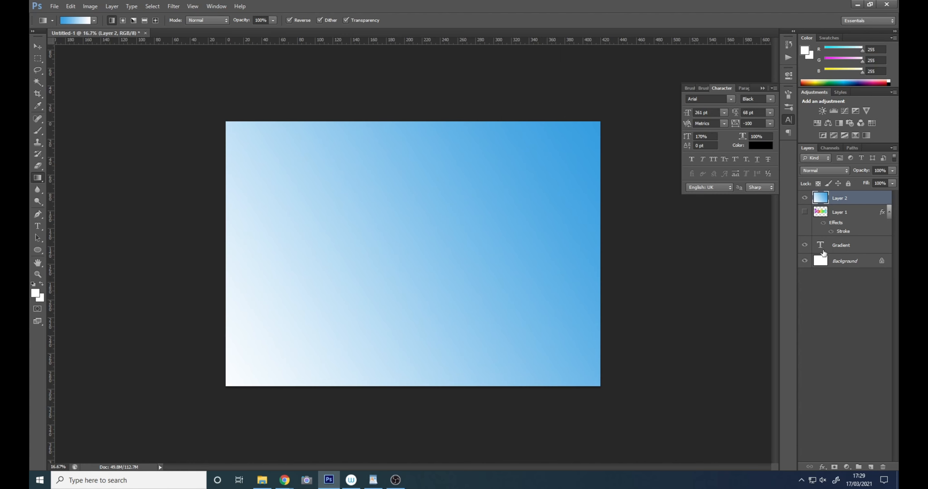
# Hide the blue gradient layer and select the area around the letters of the text layer with the Magic Wand.
pyautogui.click(838, 245)
pyautogui.click(804, 197)
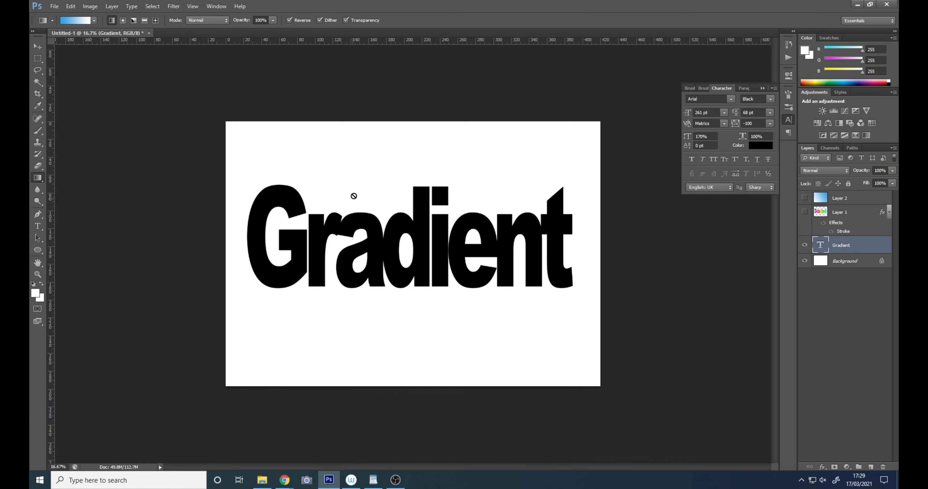
pyautogui.click(38, 81)
pyautogui.click(306, 187)
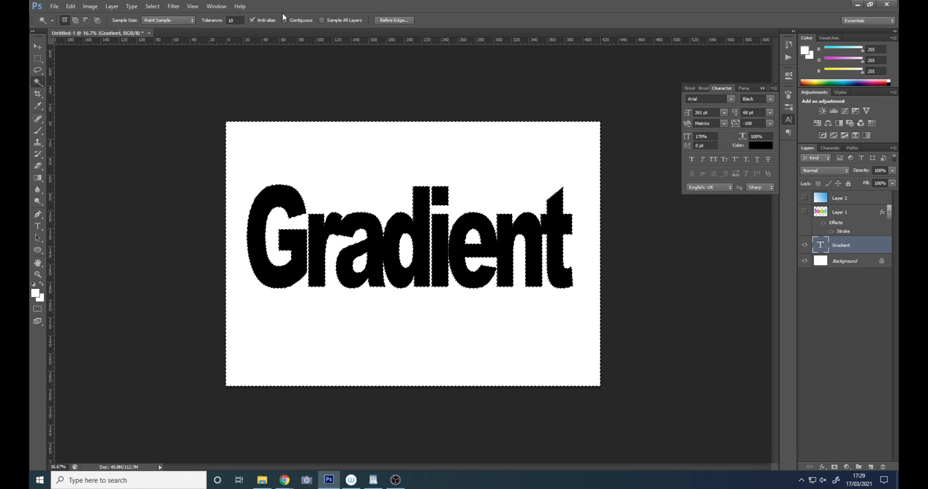
# Show the blue gradient layer again, delete its selected area outside the letters, and clear the selection.
pyautogui.click(804, 198)
pyautogui.click(835, 201)
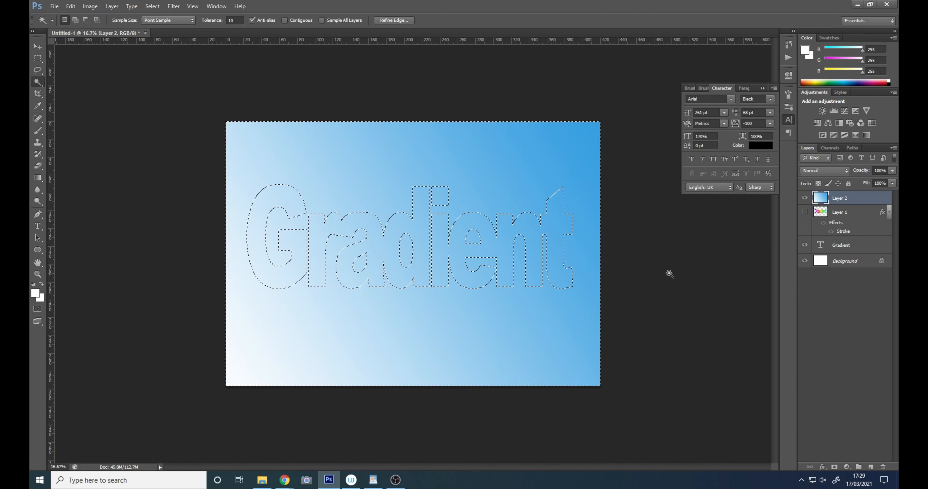
pyautogui.press('Delete')
pyautogui.hotkey('ctrl', 'd')
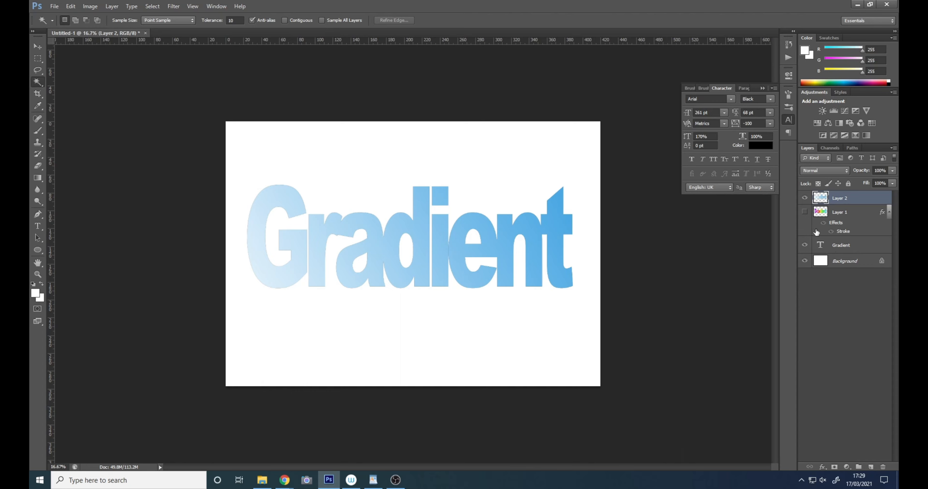
# Hide the original text layer, and switch the white background layer off and back on to check the transparency.
pyautogui.moveTo(804, 246); pyautogui.dragTo(804, 262)
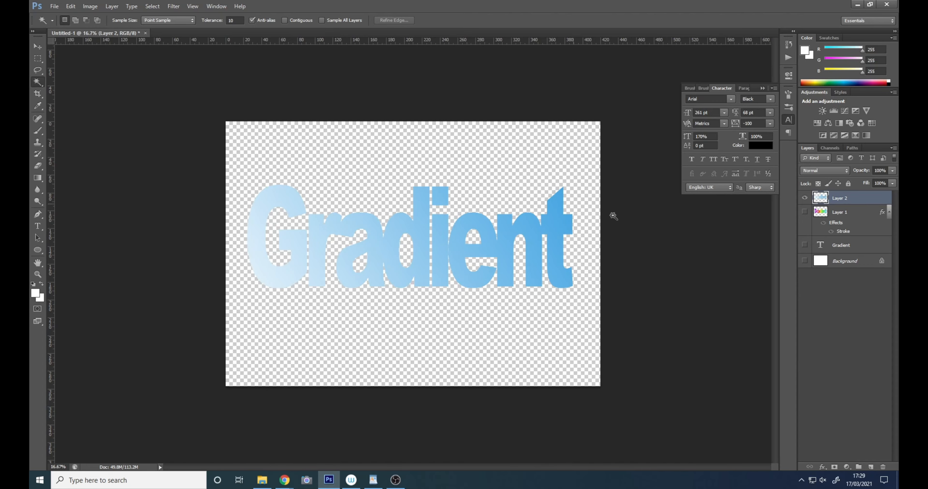
pyautogui.click(804, 262)
pyautogui.click(804, 262)
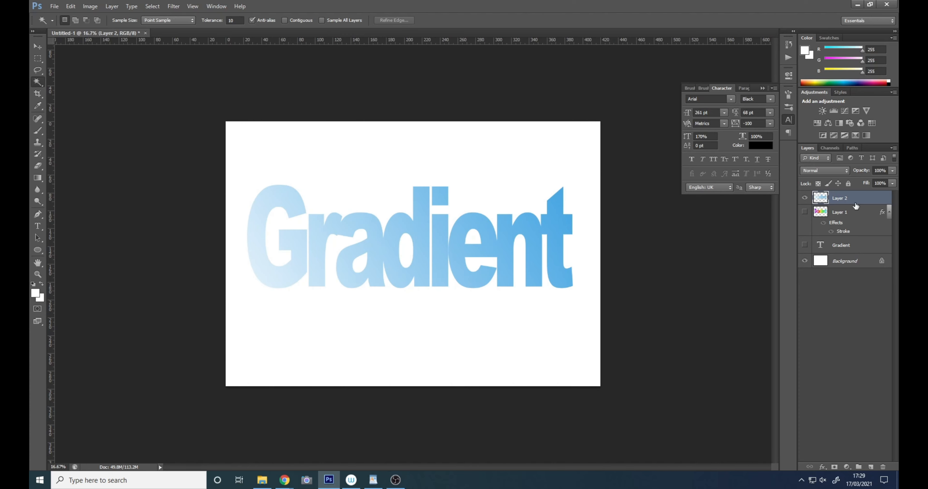